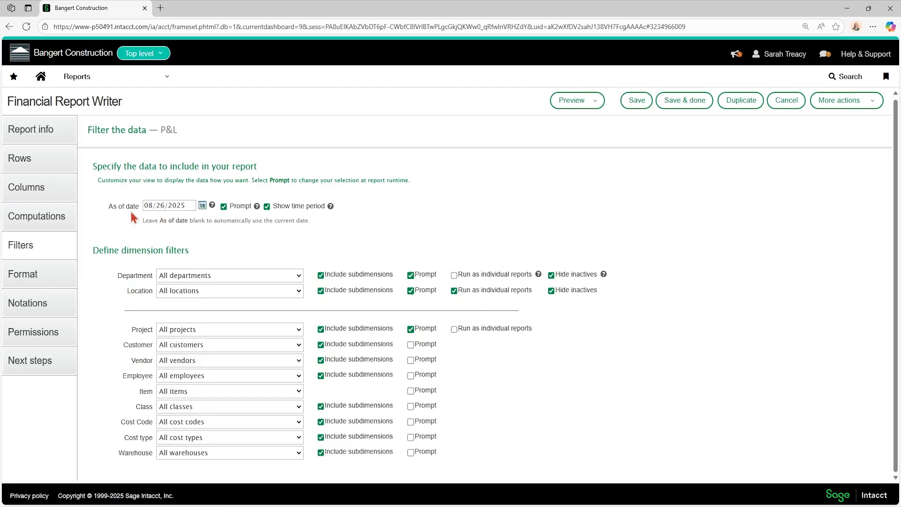
Step: Set the P&L report's as of date filter to 07/31/2025
{"action": "left_click_drag", "start_coordinate": [191, 206], "coordinate": [134, 207]}
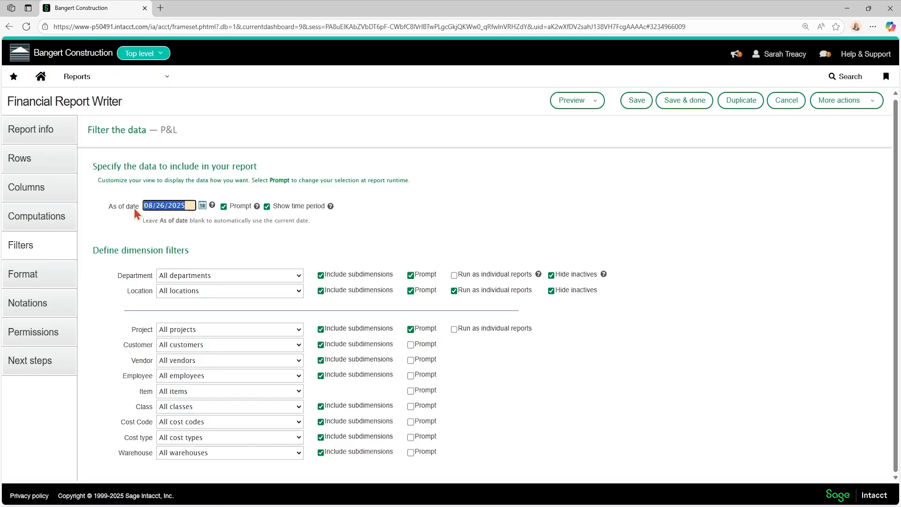
{"action": "key", "text": "BackSpace"}
{"action": "type", "text": "07/31/2025"}
Step: Restrict the location filter to the specific location E100--Shannon GC and disable the location prompt
{"action": "left_click", "coordinate": [169, 291]}
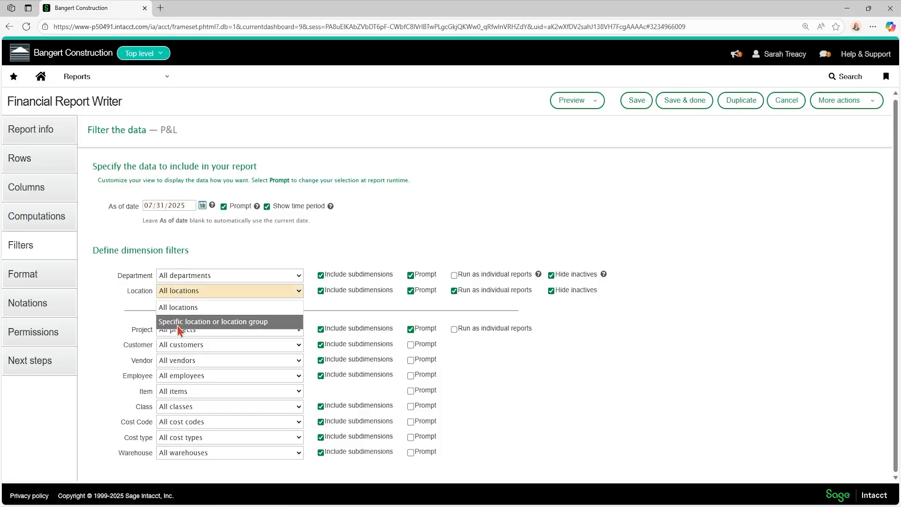
{"action": "left_click", "coordinate": [178, 322]}
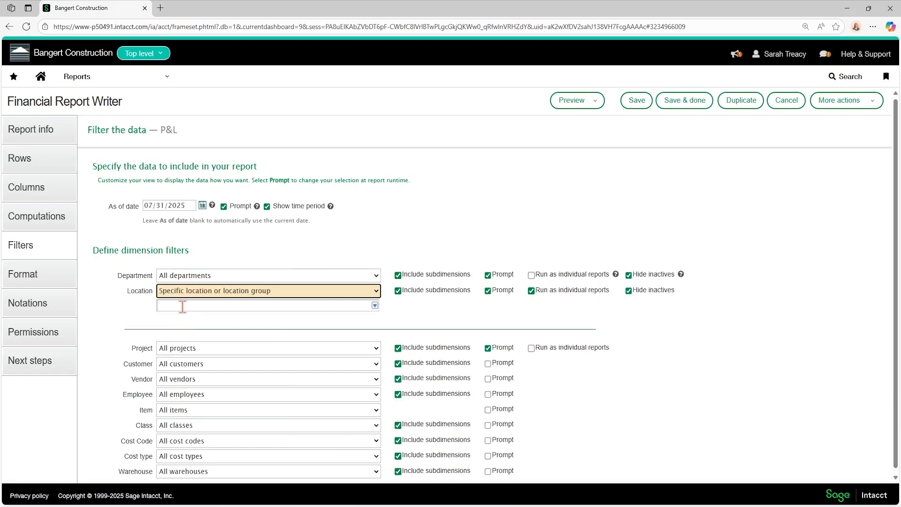
{"action": "left_click", "coordinate": [375, 306]}
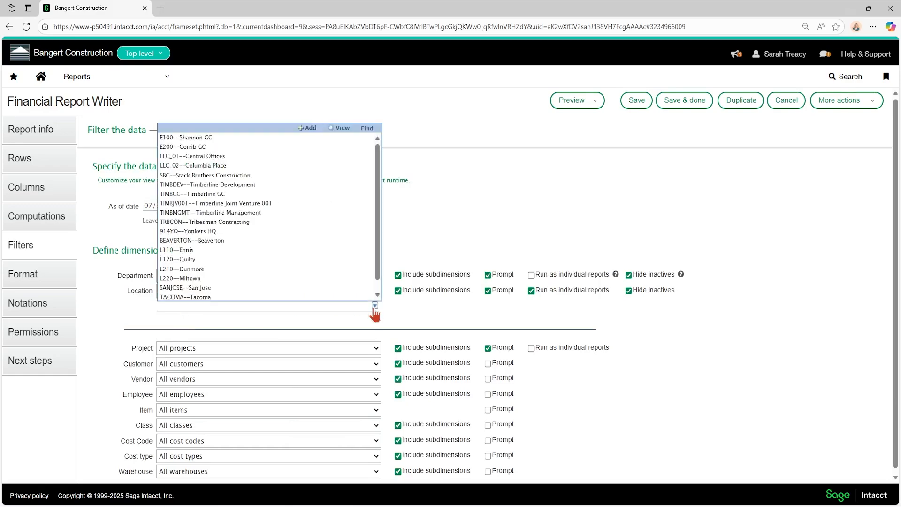
{"action": "left_click", "coordinate": [190, 137]}
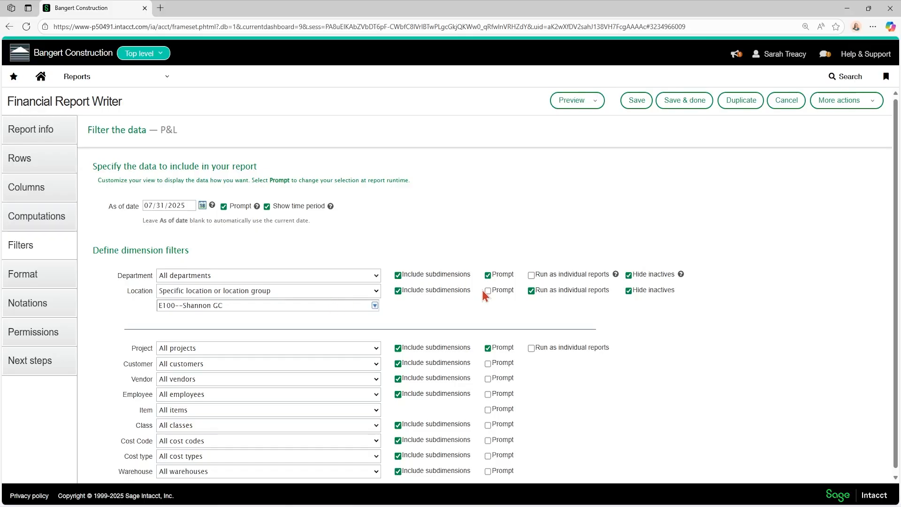
Step: Return the location filter to All locations and re-enable the location prompt
{"action": "left_click", "coordinate": [376, 291]}
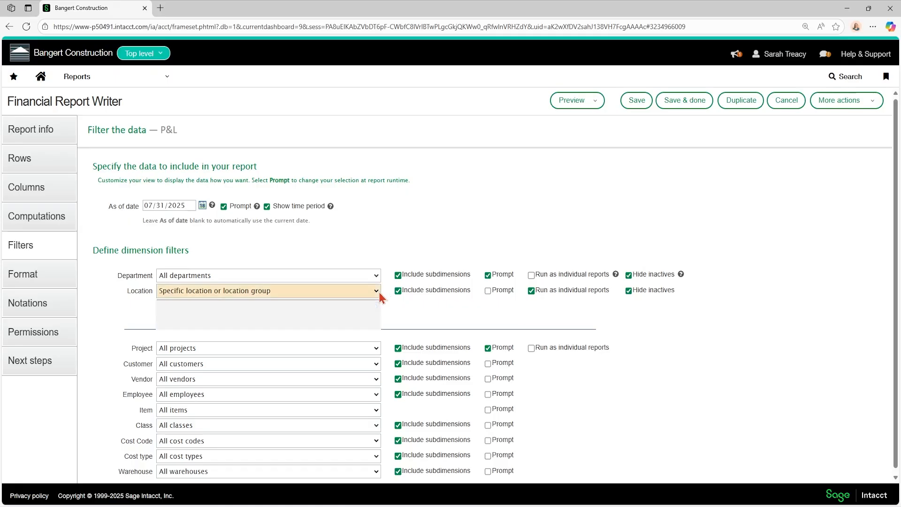
{"action": "left_click", "coordinate": [206, 308]}
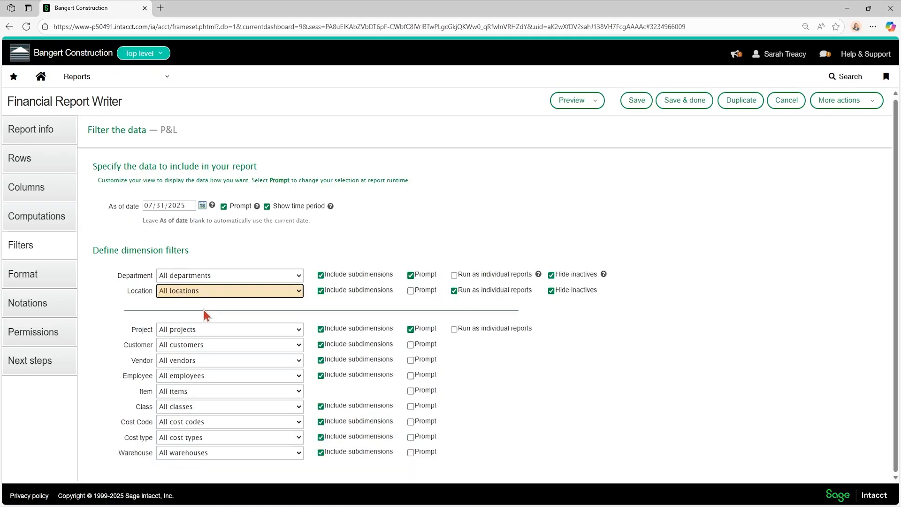
{"action": "left_click", "coordinate": [411, 291]}
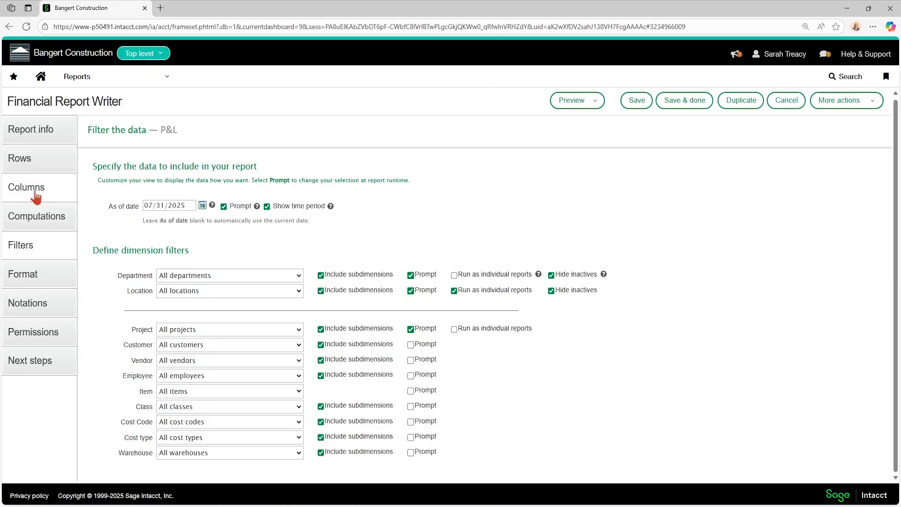
Step: Examine the Expand by choices for the year-to-date Actual column, column 2, and leave without applying one
{"action": "left_click", "coordinate": [35, 197]}
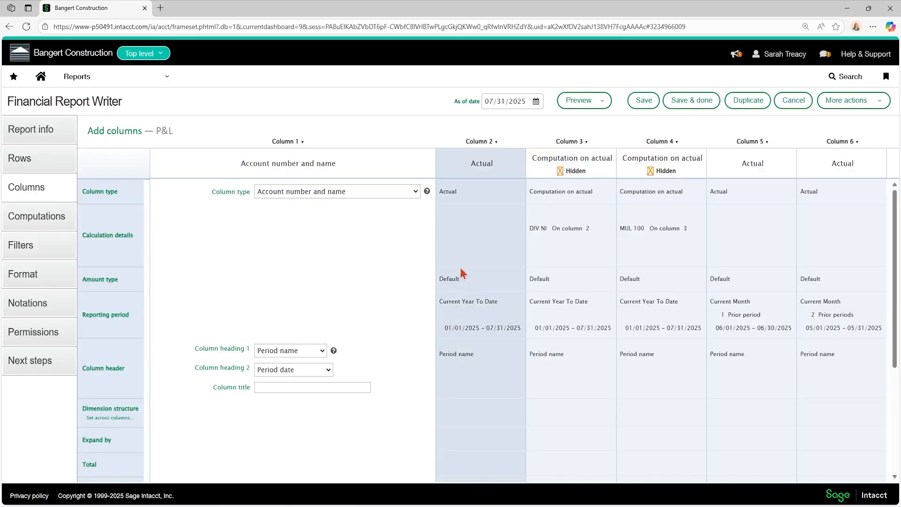
{"action": "left_click", "coordinate": [463, 242]}
{"action": "scroll", "coordinate": [461, 238], "scroll_direction": "down", "scroll_amount": 4}
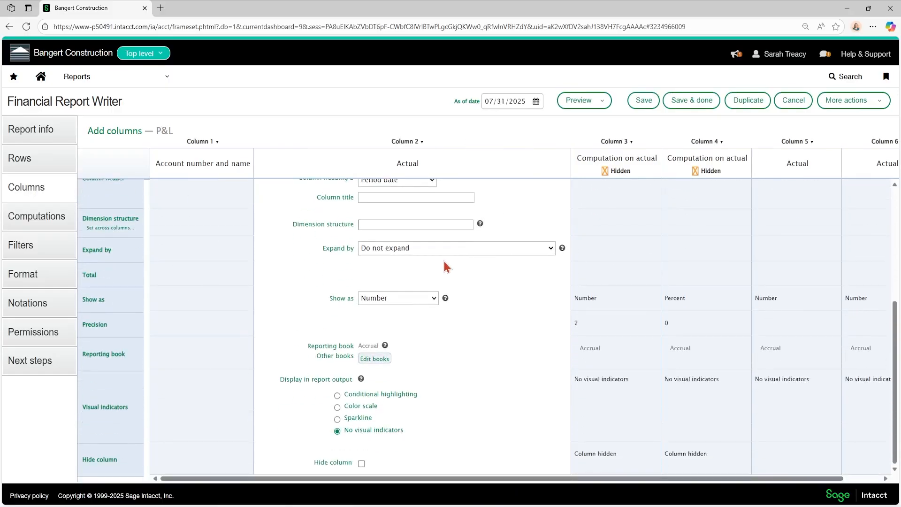
{"action": "left_click", "coordinate": [383, 249]}
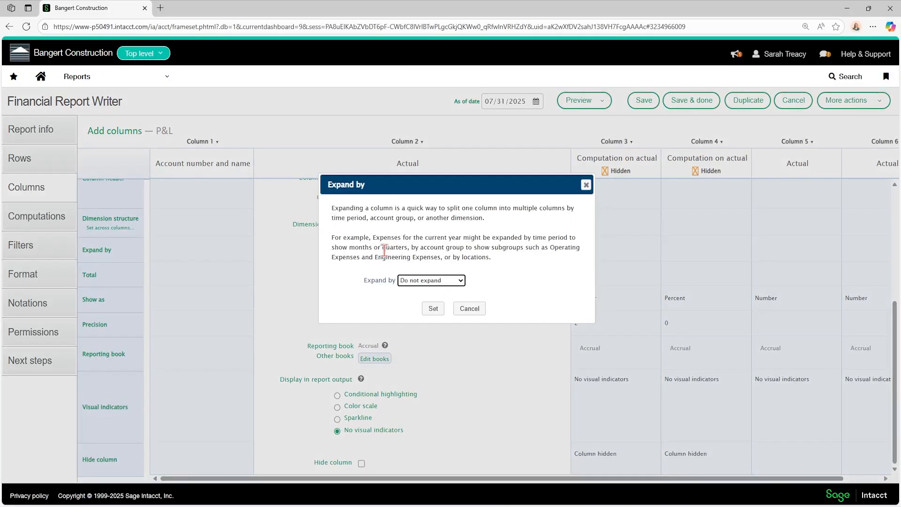
{"action": "left_click", "coordinate": [458, 282]}
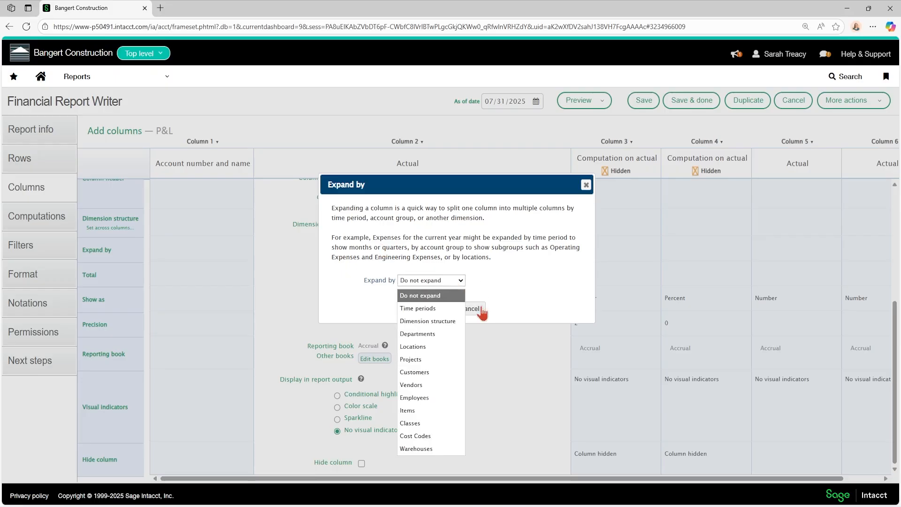
{"action": "left_click", "coordinate": [480, 309]}
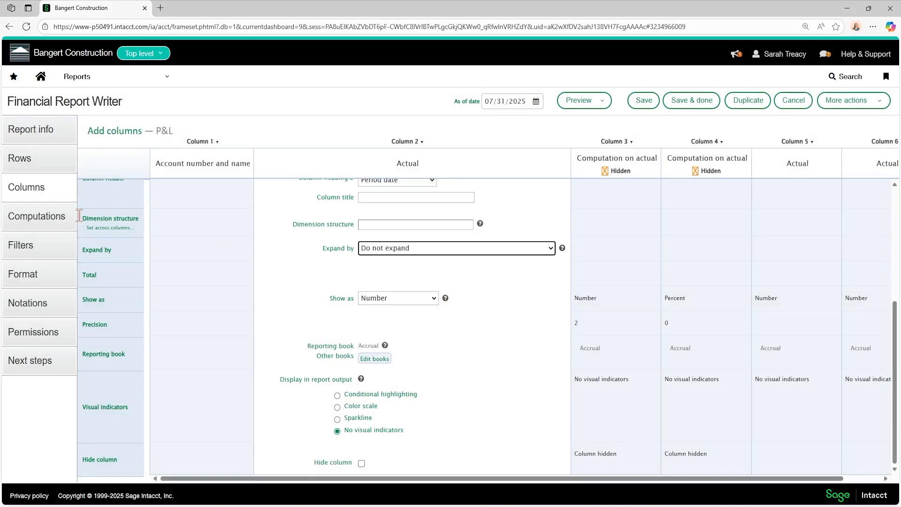
Step: Return to the P&L report's filters, save the report and exit the report editor
{"action": "left_click", "coordinate": [21, 245]}
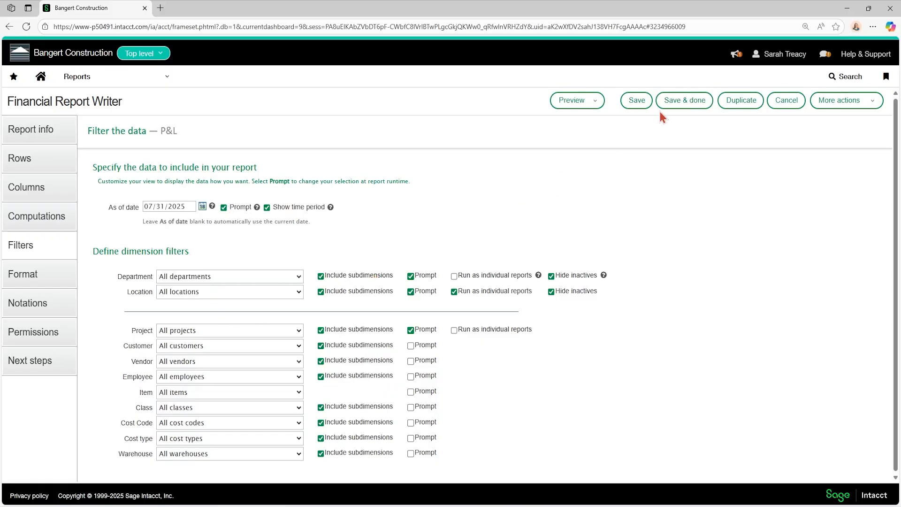
{"action": "left_click", "coordinate": [675, 105]}
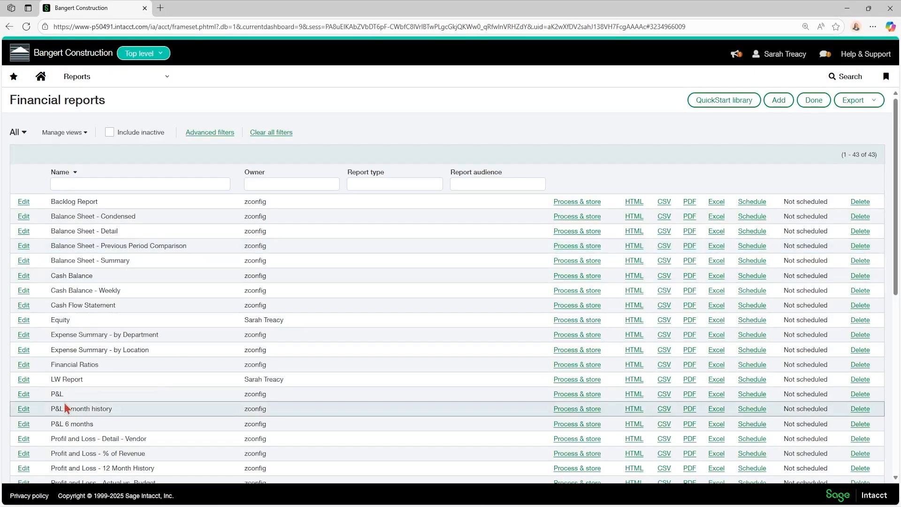
Step: Run the P&L report as HTML and set its runtime as of date to 08/31/2025
{"action": "left_click", "coordinate": [635, 394]}
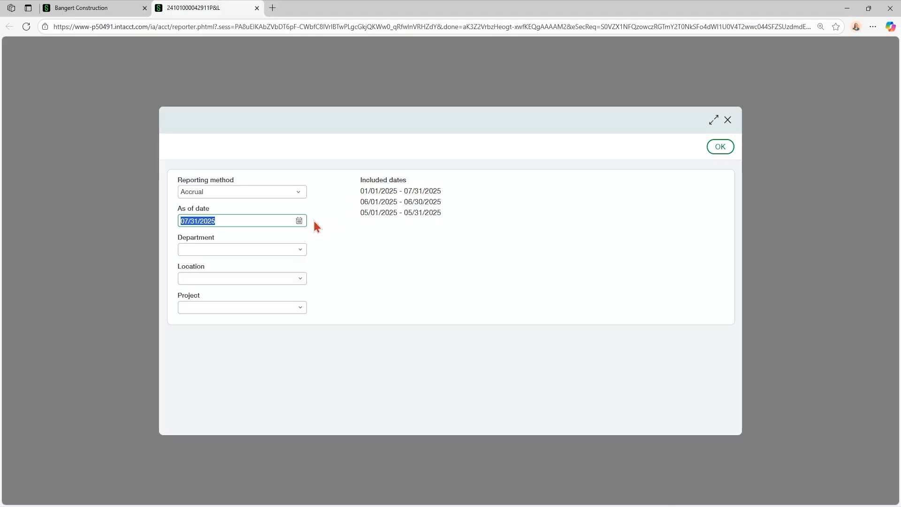
{"action": "left_click", "coordinate": [299, 221]}
{"action": "left_click", "coordinate": [299, 237]}
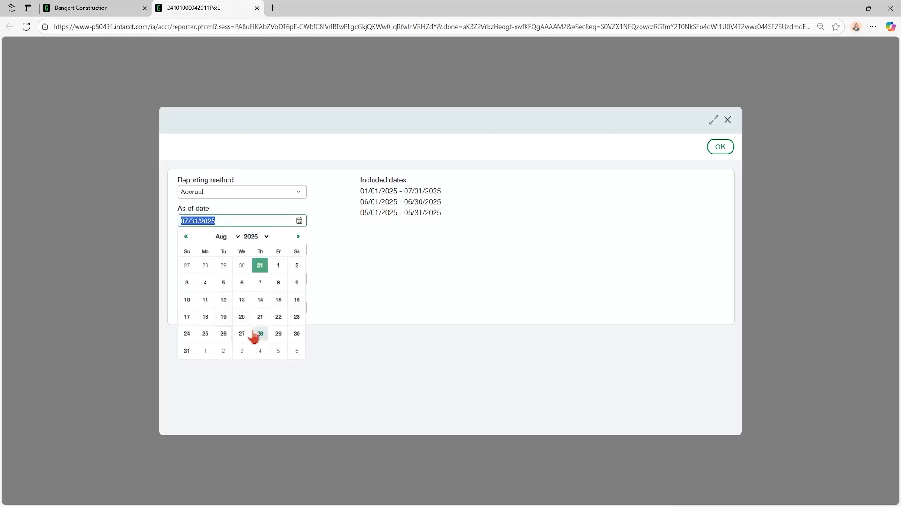
{"action": "left_click", "coordinate": [185, 353]}
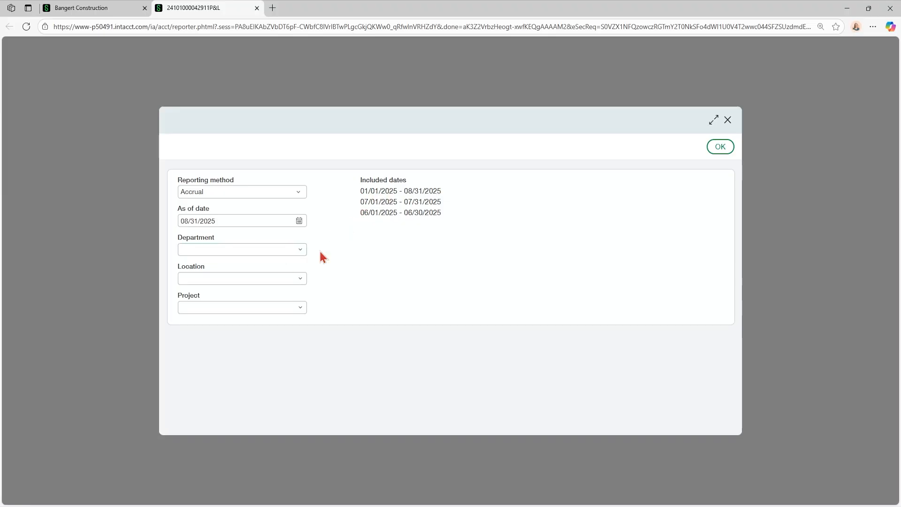
Step: Check the Department choices in the P&L report's runtime prompts and close the report without running it
{"action": "left_click", "coordinate": [301, 250]}
{"action": "left_click", "coordinate": [303, 253]}
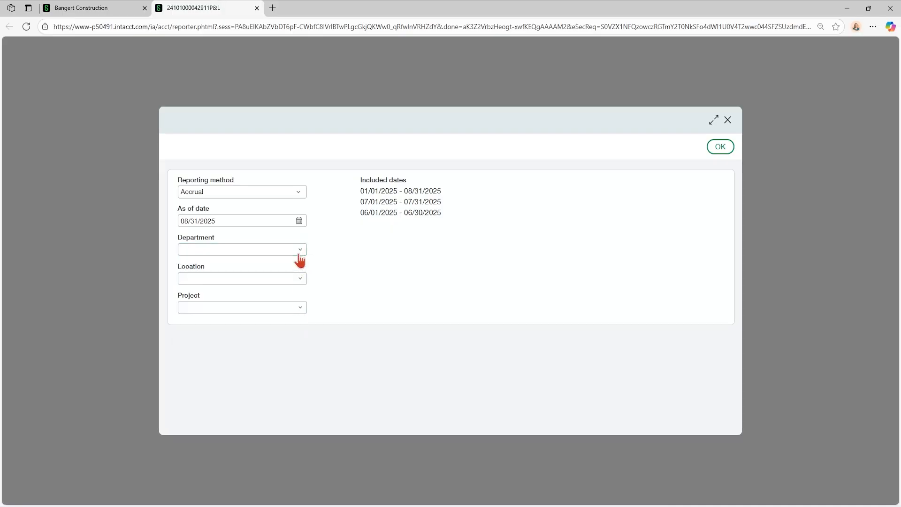
{"action": "left_click", "coordinate": [299, 254]}
{"action": "left_click", "coordinate": [381, 263]}
{"action": "left_click", "coordinate": [728, 121]}
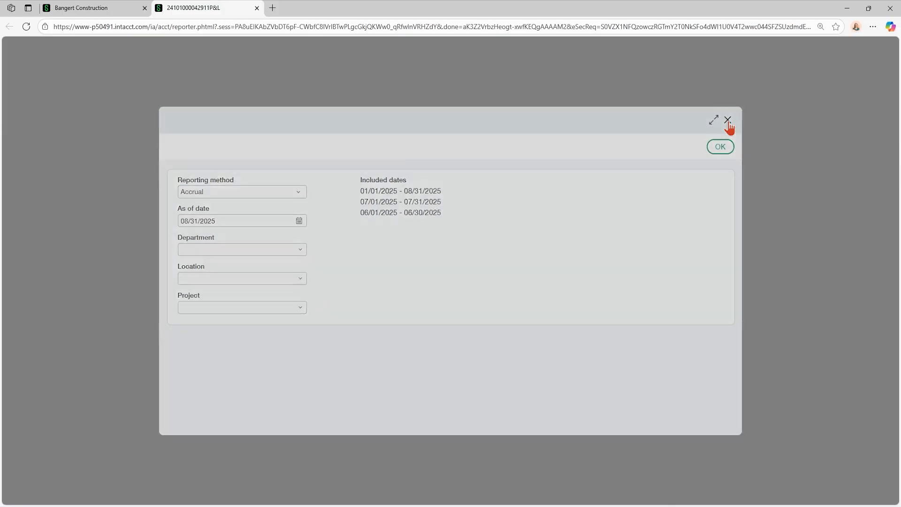
{"action": "left_click", "coordinate": [257, 8]}
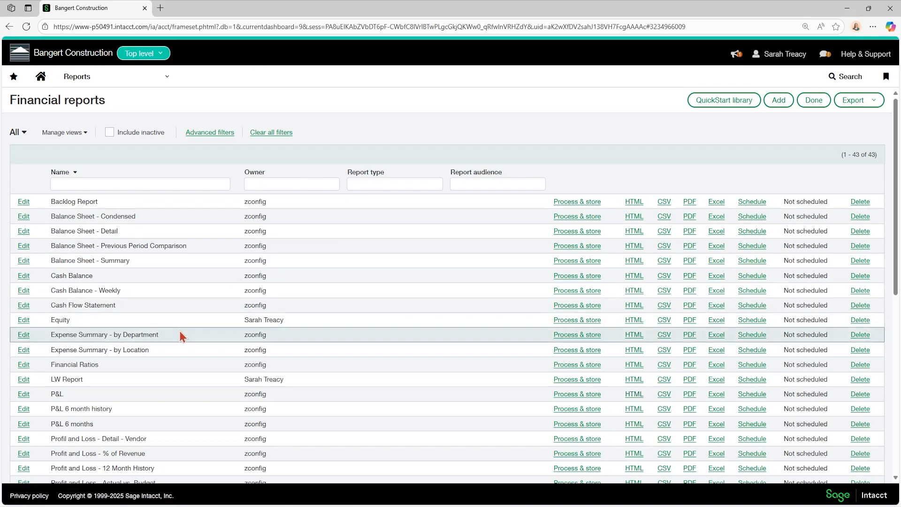
Step: Open the P&L report for editing and go to its filter settings
{"action": "left_click", "coordinate": [23, 394]}
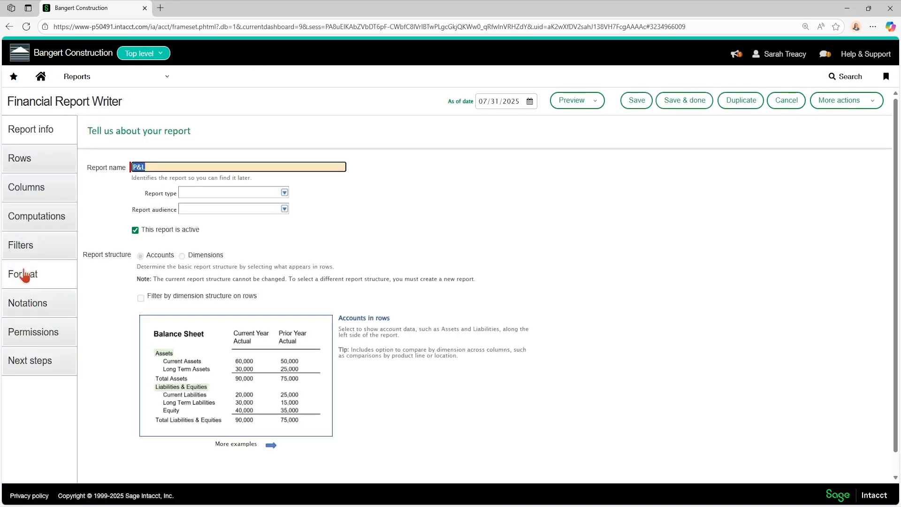
{"action": "left_click", "coordinate": [20, 245]}
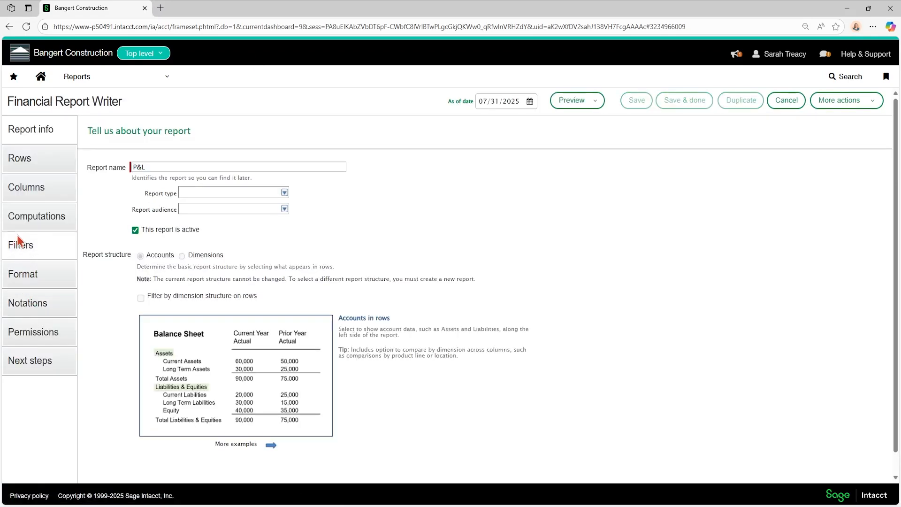